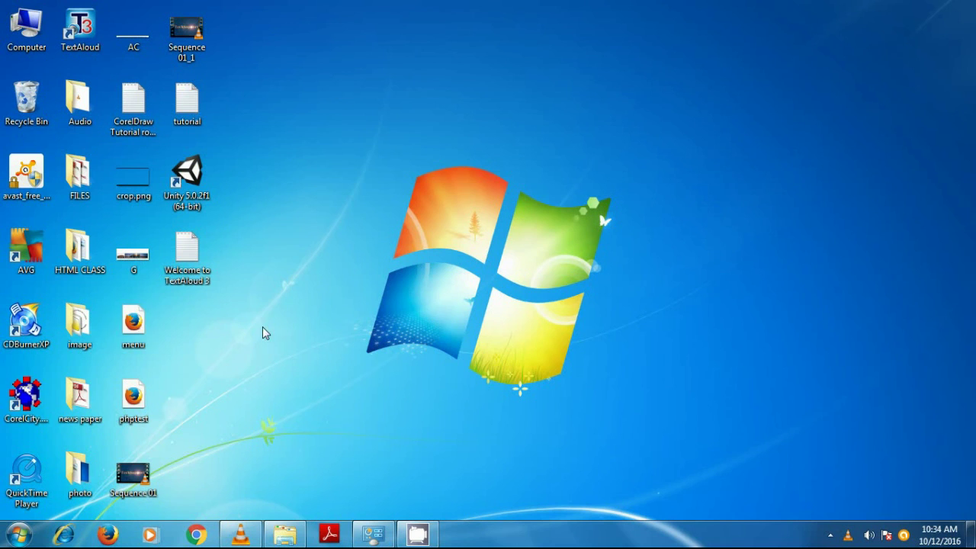
# Step: Launch CorelDRAW 10 and start a new blank Letter-size graphic
pyautogui.click(20, 535)
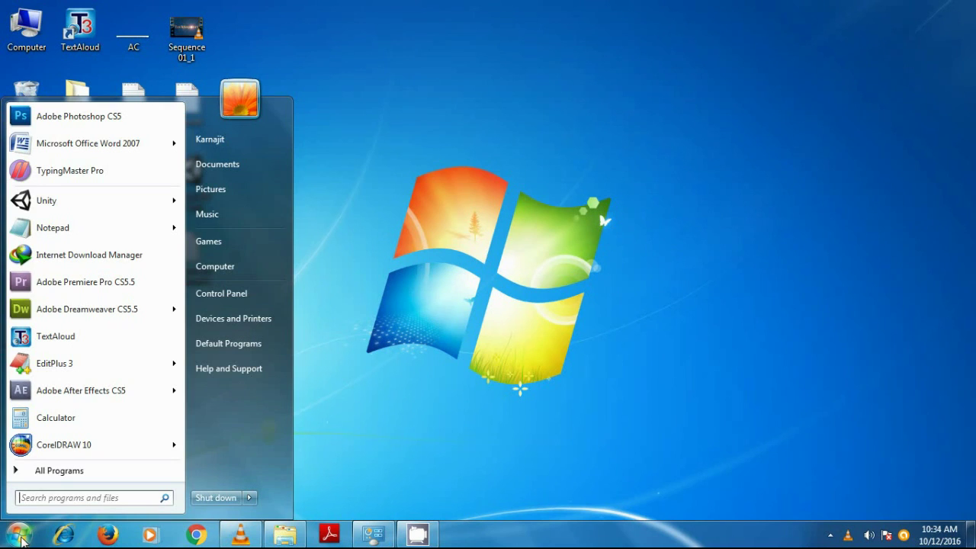
pyautogui.click(71, 445)
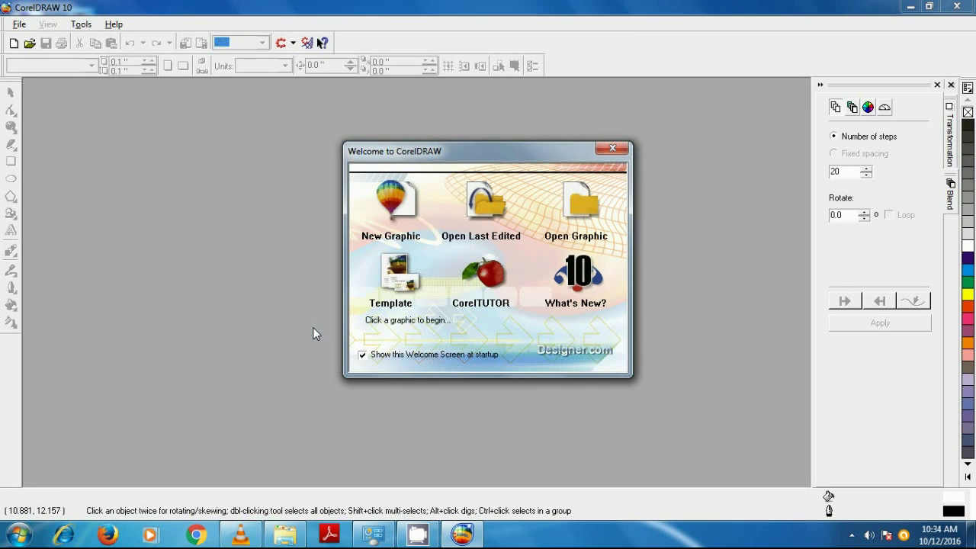
pyautogui.click(397, 200)
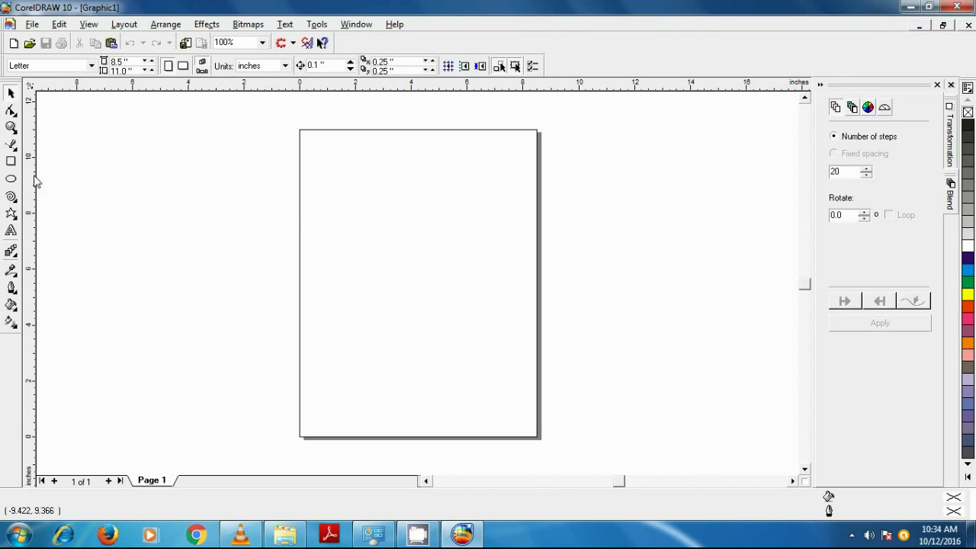
# Step: Draw a circle about 4.74 inches across near the page centre
pyautogui.click(12, 180)
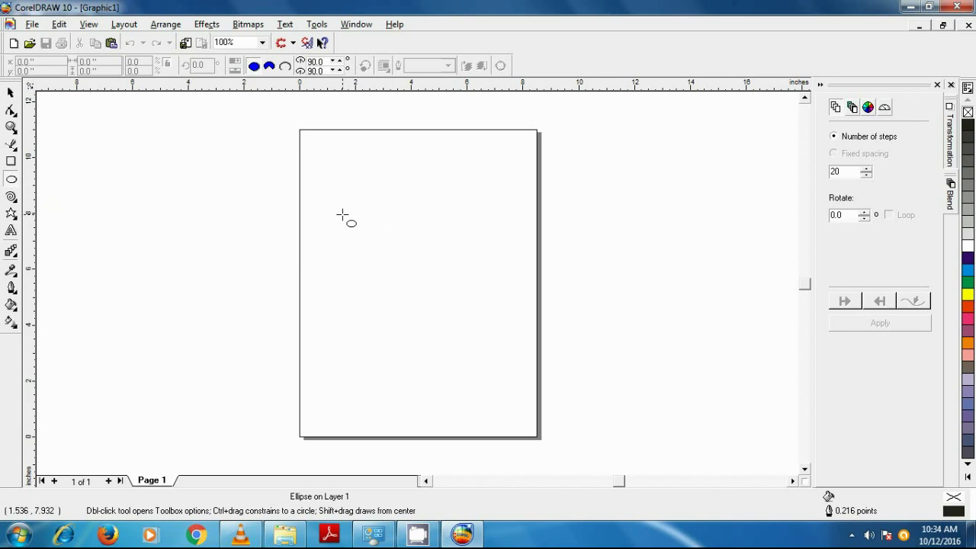
pyautogui.moveTo(342, 215); pyautogui.dragTo(475, 313)
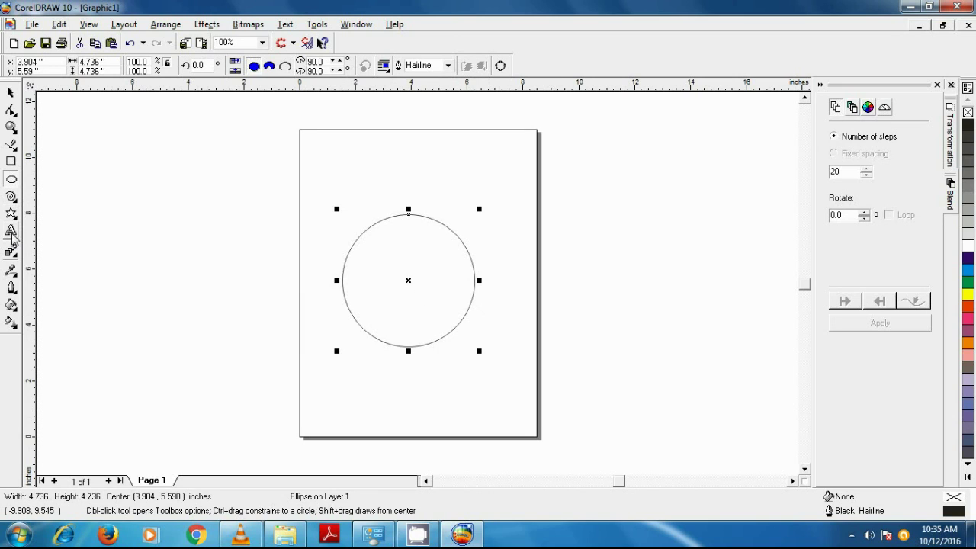
# Step: Type 'Welcome to tech Support' as artistic text above the circle
pyautogui.click(10, 232)
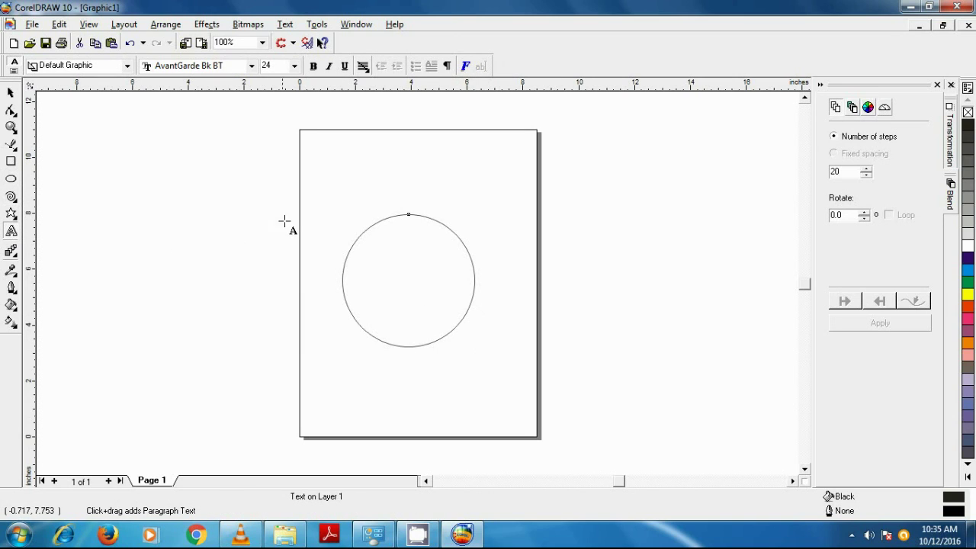
pyautogui.click(337, 177)
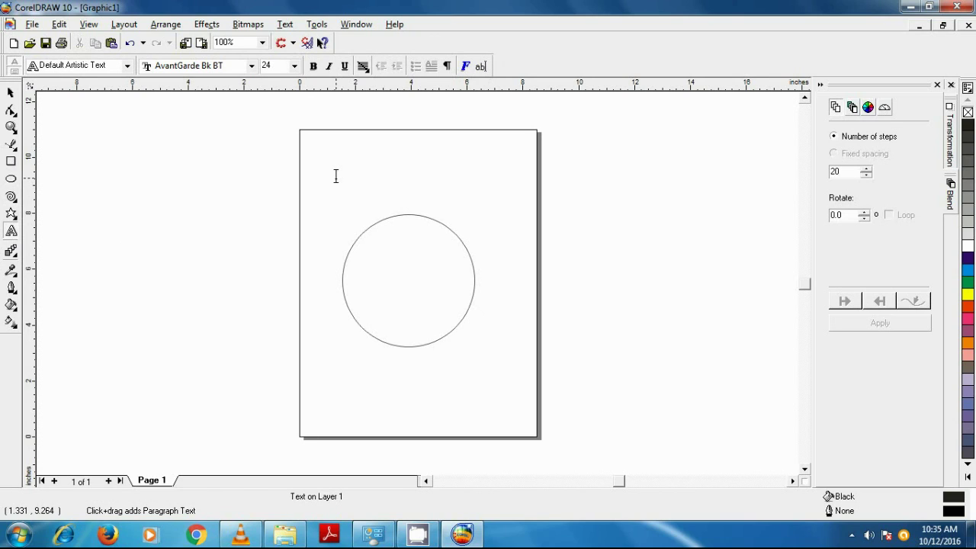
pyautogui.write('Melco')
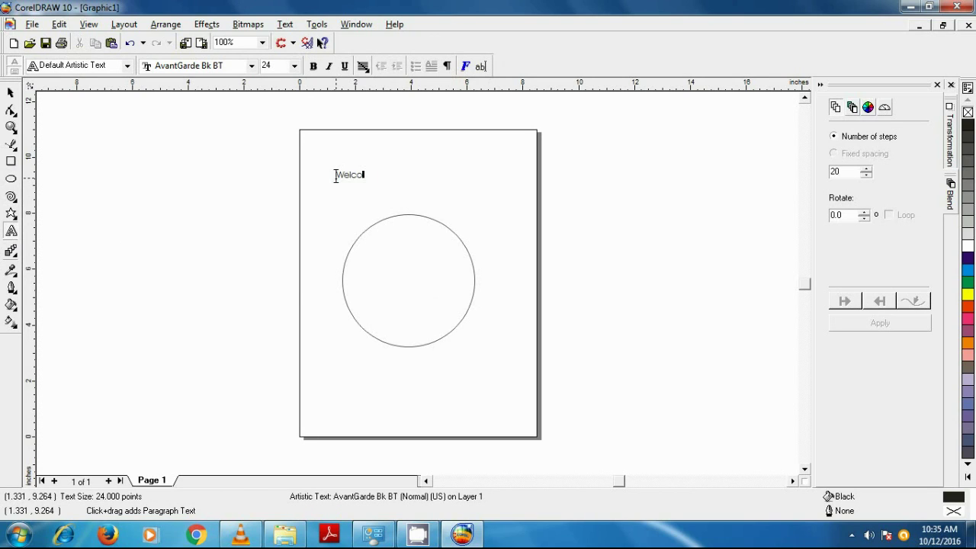
pyautogui.write('me to tec')
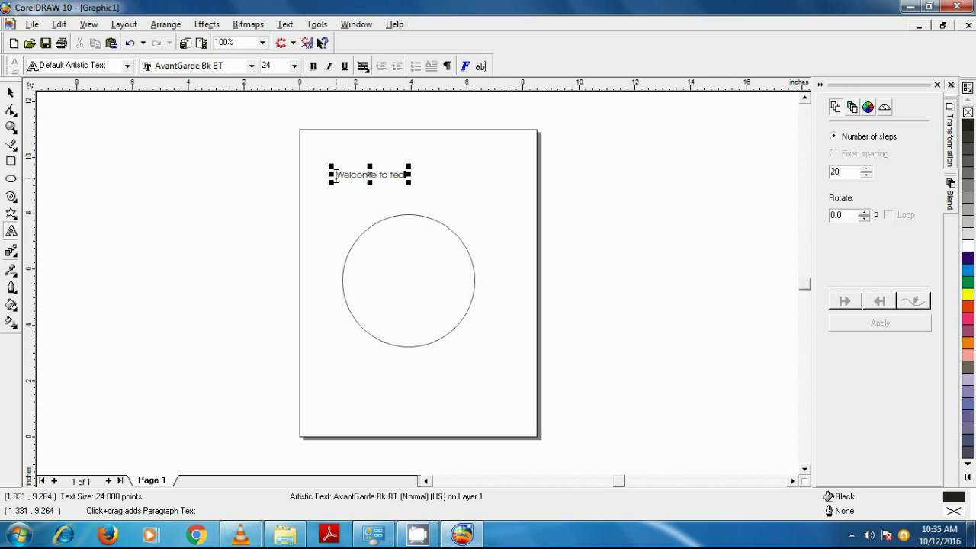
pyautogui.write('h Support')
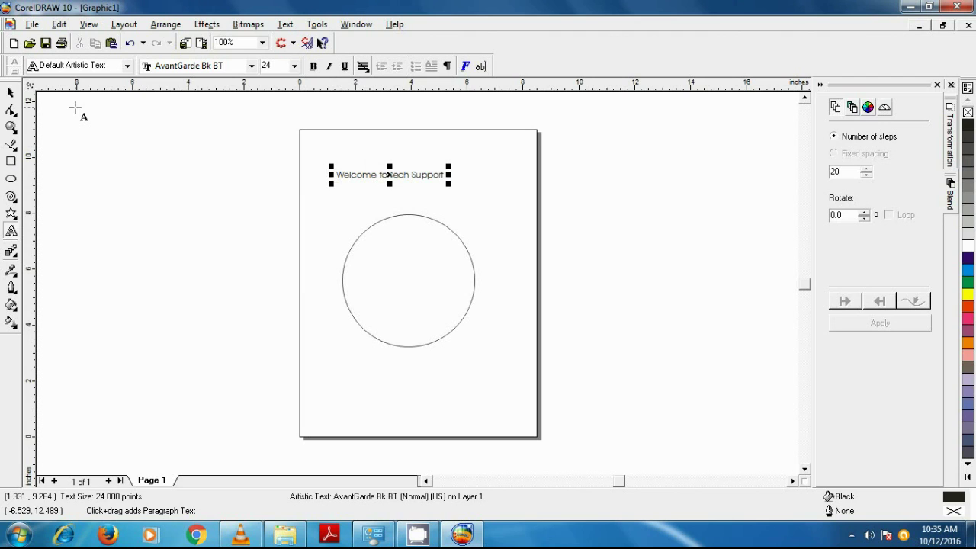
# Step: Set the text to Britannic Bold and enlarge it to about 27.9 pt
pyautogui.click(10, 93)
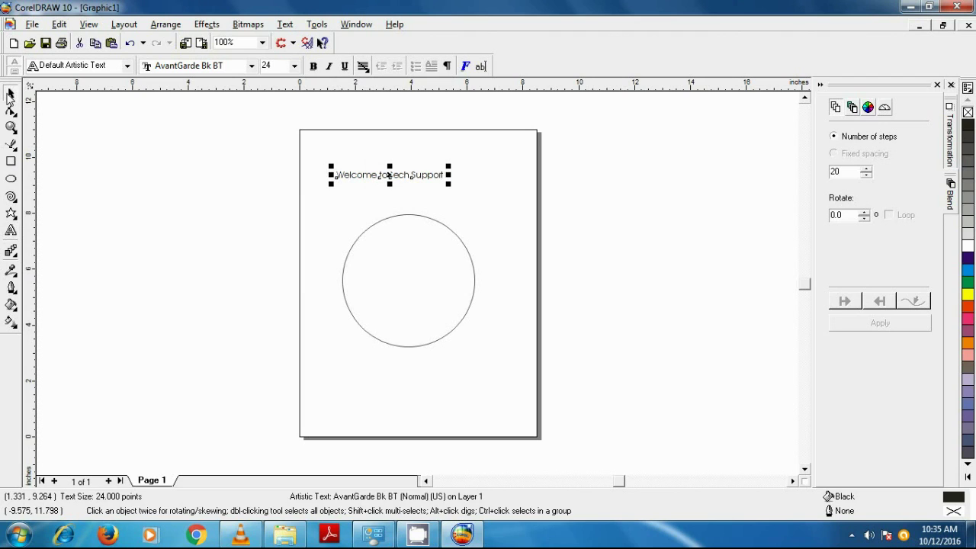
pyautogui.click(251, 66)
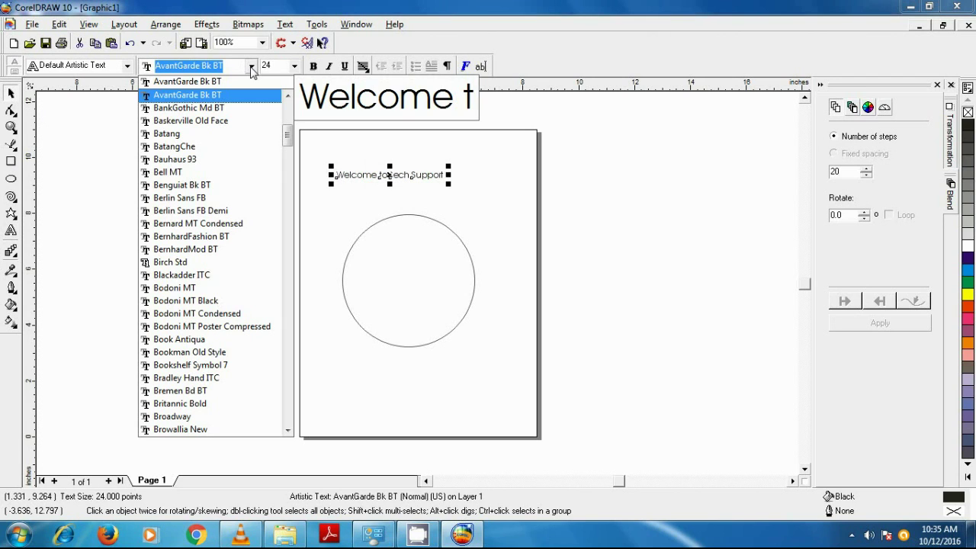
pyautogui.click(200, 403)
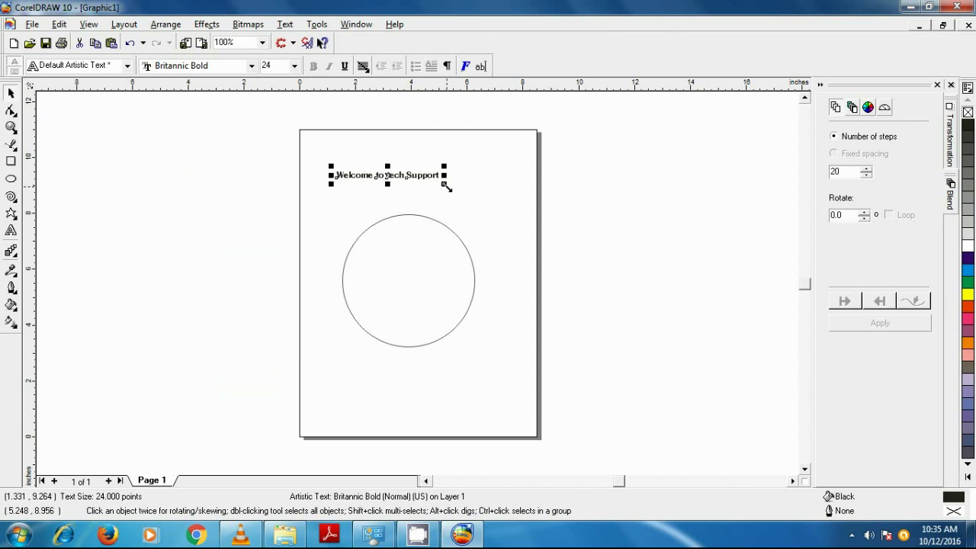
pyautogui.moveTo(443, 183); pyautogui.dragTo(461, 198)
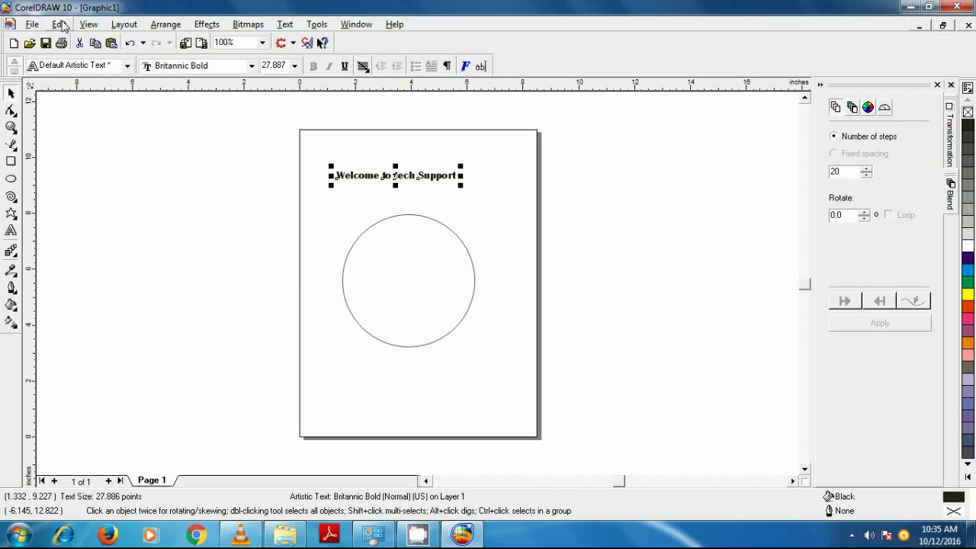
# Step: Duplicate the text and move the copy below the circle
pyautogui.click(60, 24)
pyautogui.click(81, 107)
pyautogui.click(60, 25)
pyautogui.click(79, 120)
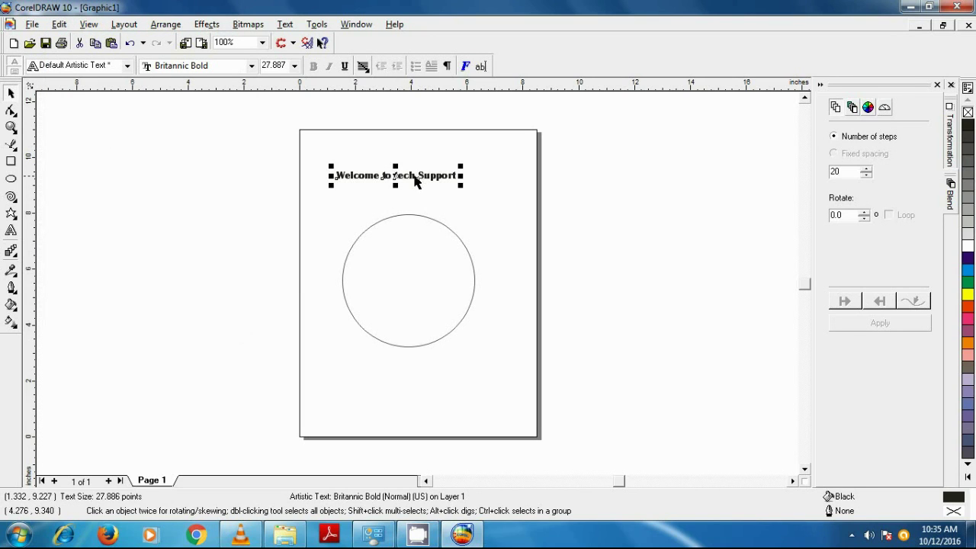
pyautogui.moveTo(398, 181); pyautogui.dragTo(398, 367)
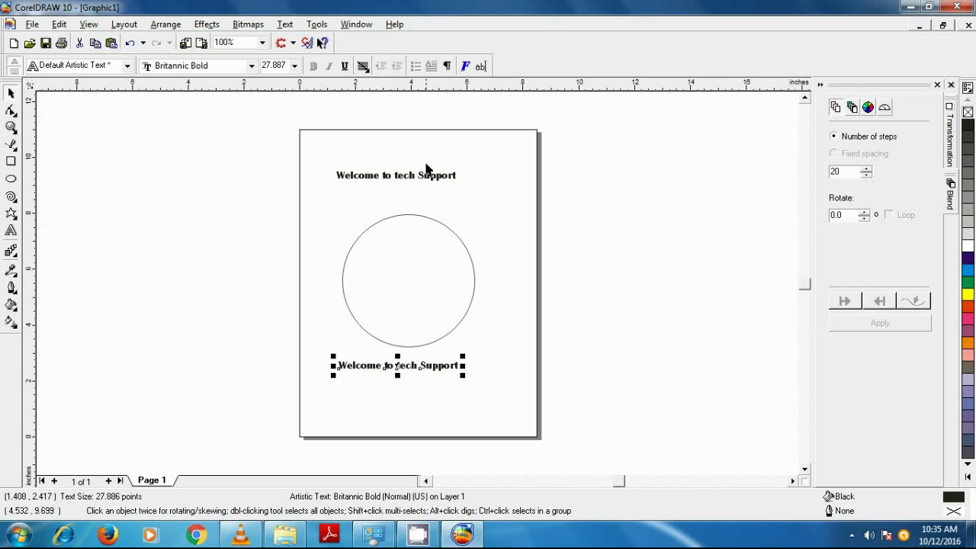
# Step: Fit the top text to the circle's path, then select the lower copy
pyautogui.click(425, 178)
pyautogui.keyDown('shift'); pyautogui.click(441, 225); pyautogui.keyUp('shift')
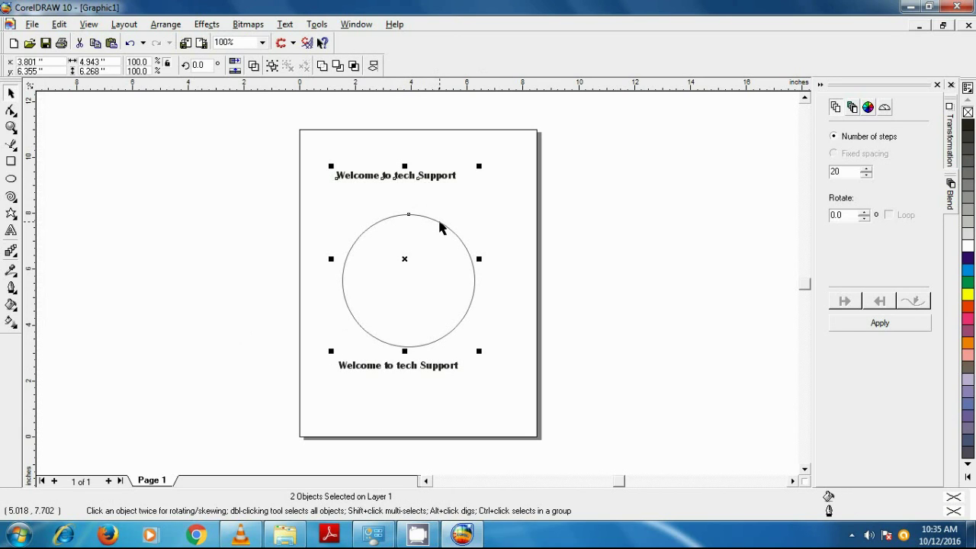
pyautogui.click(286, 25)
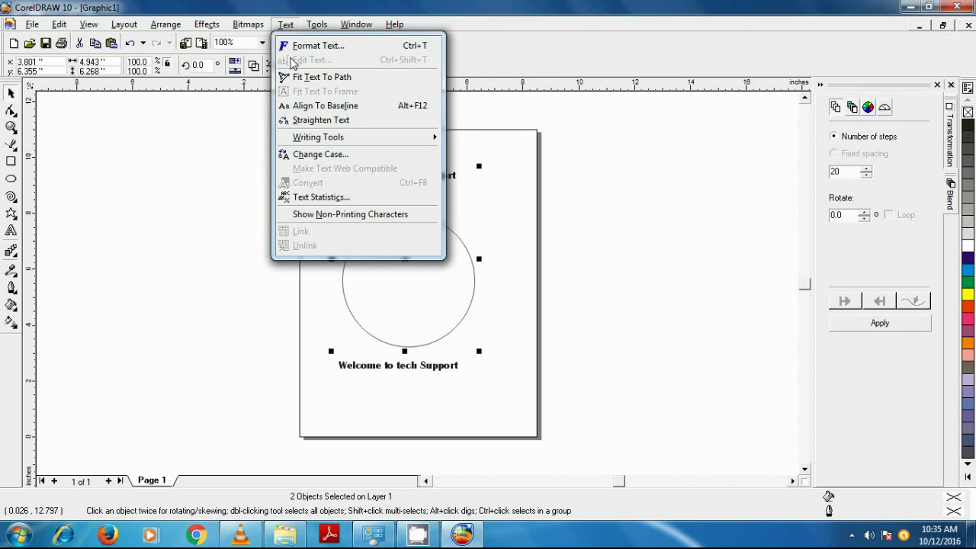
pyautogui.click(305, 77)
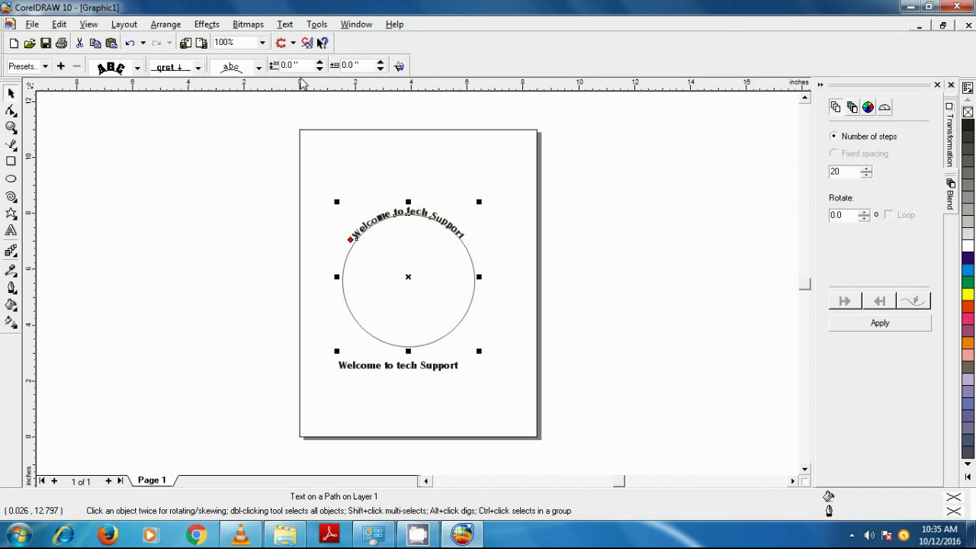
pyautogui.click(455, 162)
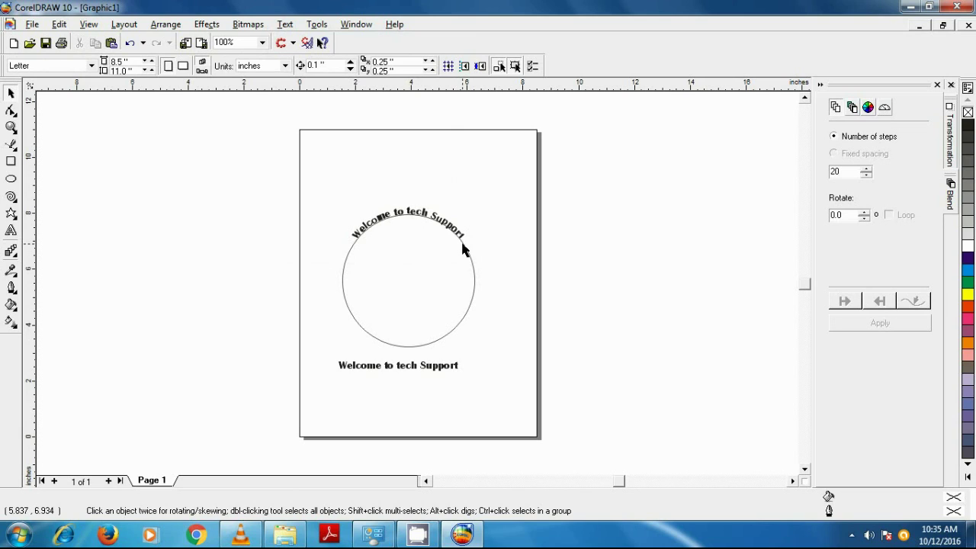
pyautogui.click(453, 370)
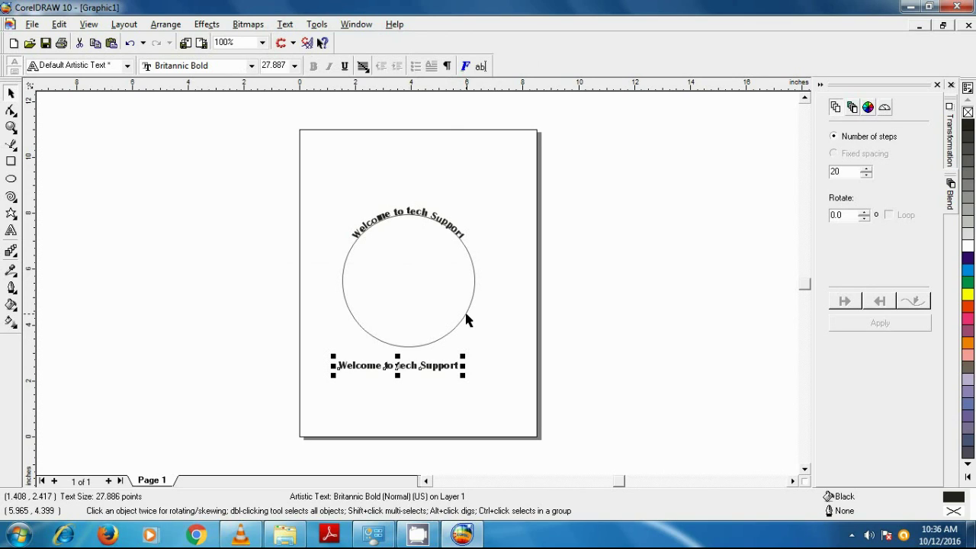
# Step: Fit the second 'Welcome to tech Support' copy onto the circle with Fit Text To Path
pyautogui.keyDown('shift'); pyautogui.click(466, 317); pyautogui.keyUp('shift')
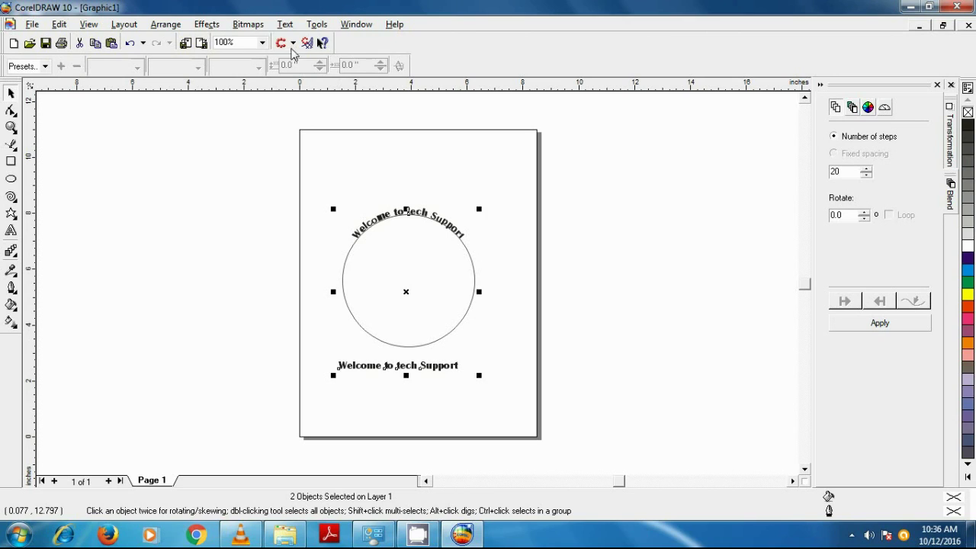
pyautogui.click(286, 25)
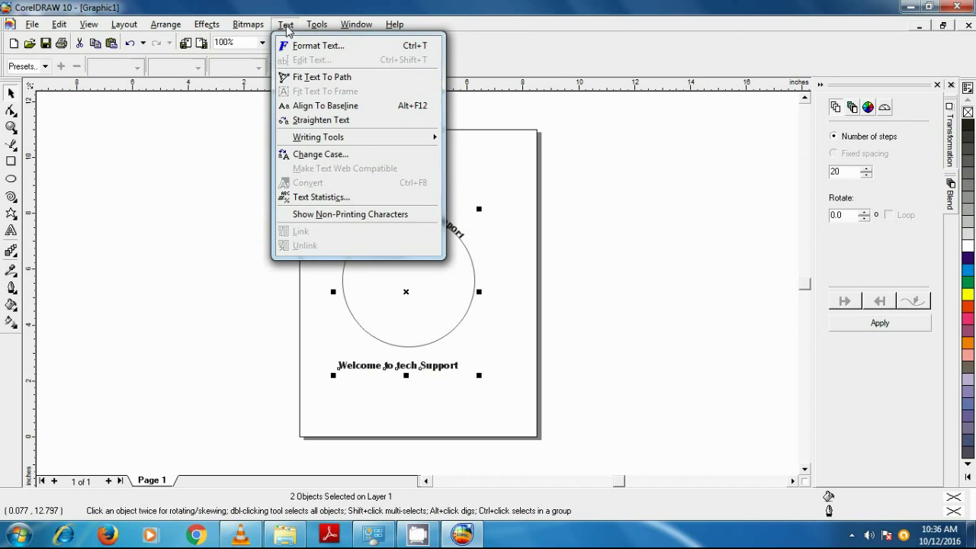
pyautogui.click(311, 79)
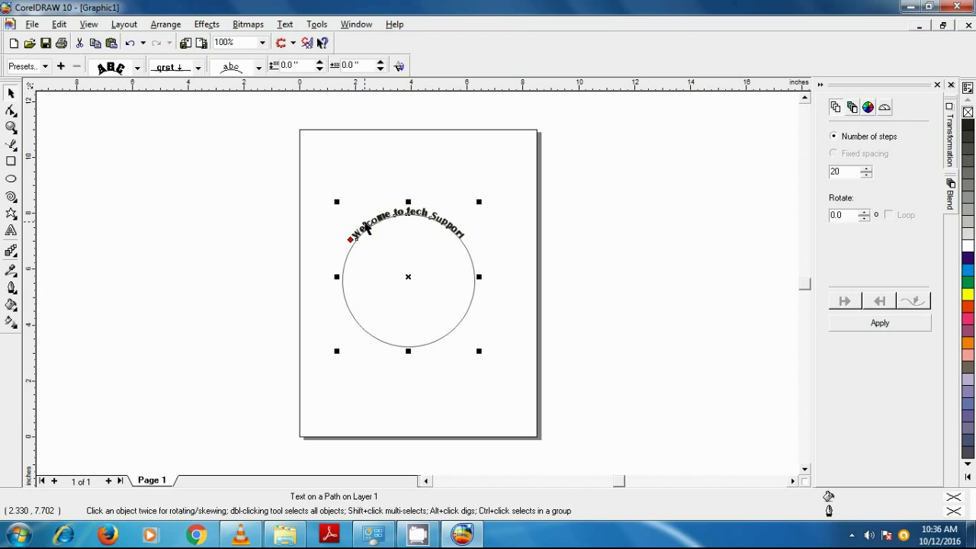
# Step: Place the second copy along the circle's bottom, flipped to the other side
pyautogui.click(258, 67)
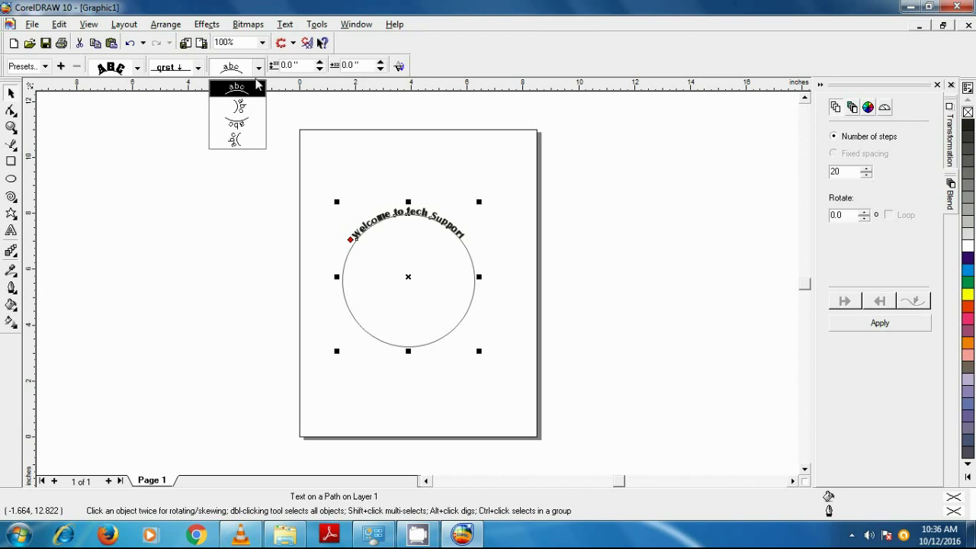
pyautogui.click(247, 124)
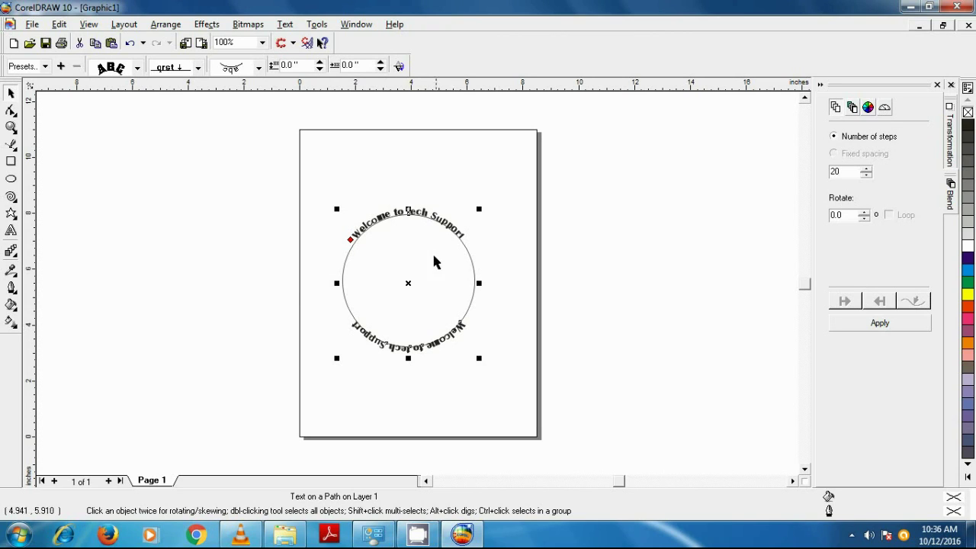
pyautogui.click(399, 67)
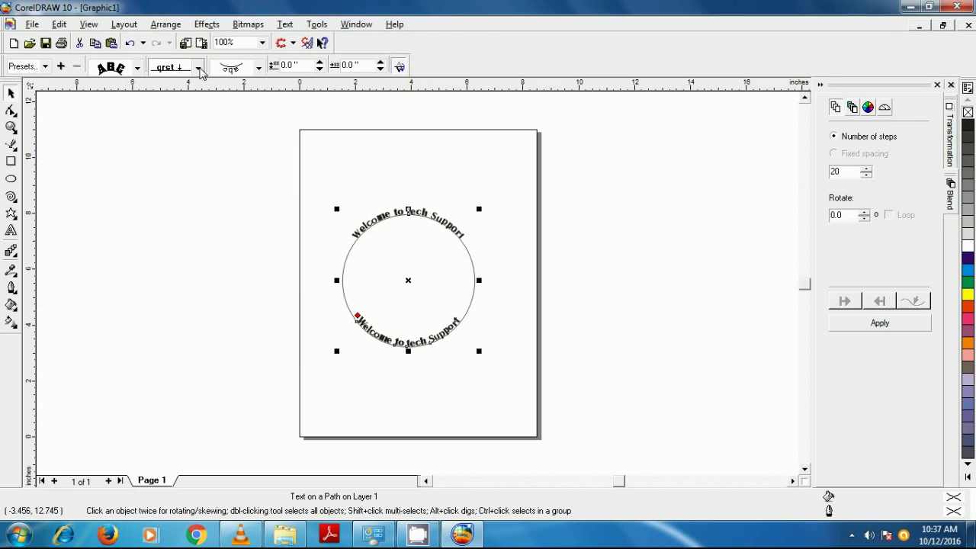
# Step: Set the bottom text's vertical placement to the second 'qrst ↑' option and deselect
pyautogui.click(199, 67)
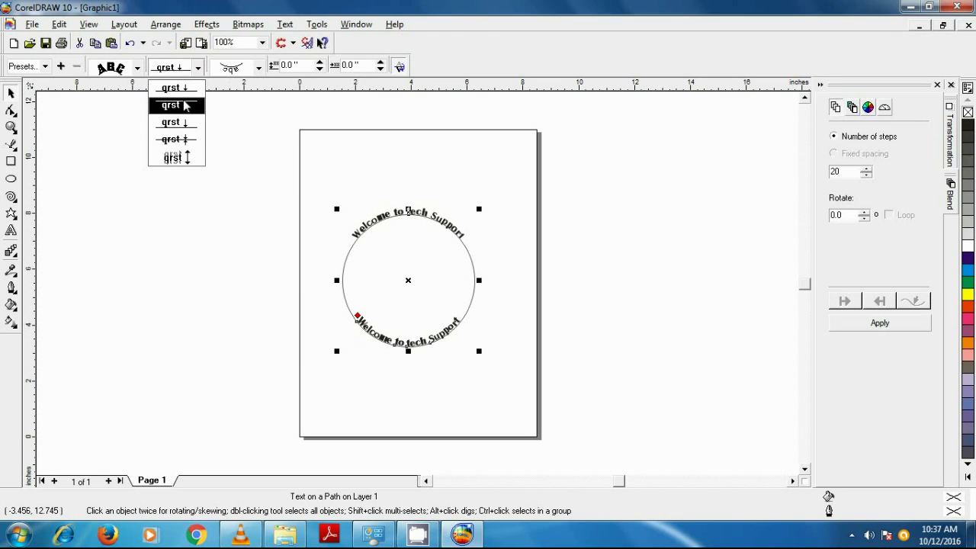
pyautogui.click(184, 106)
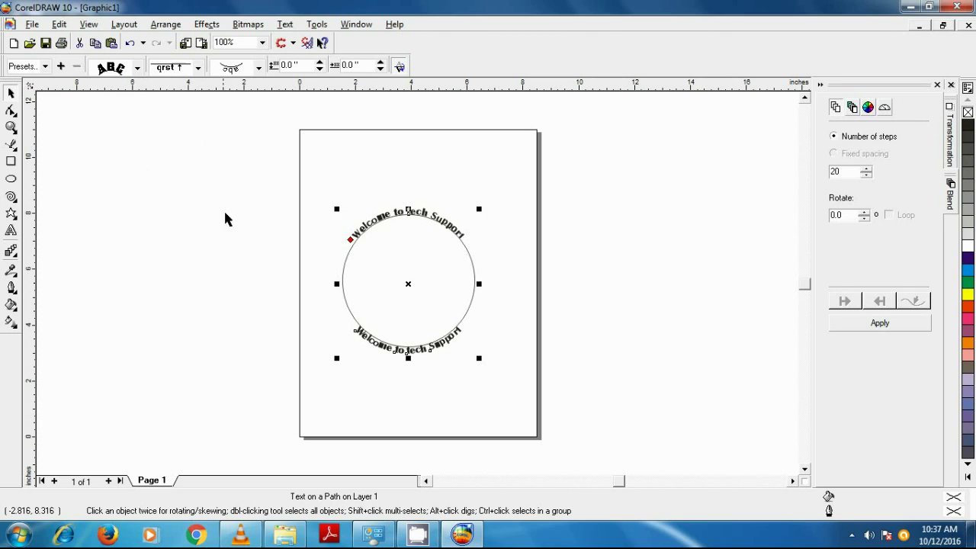
pyautogui.click(197, 67)
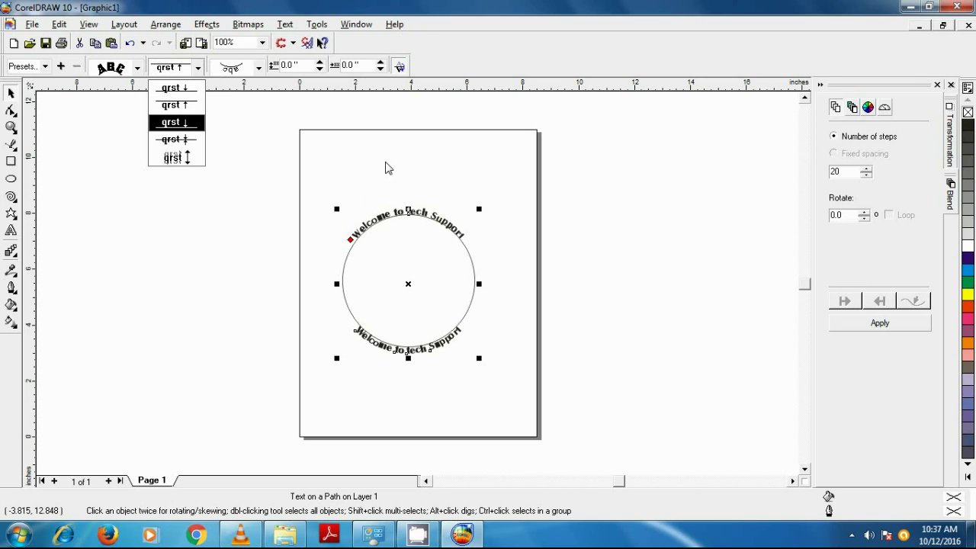
pyautogui.click(458, 177)
pyautogui.click(355, 145)
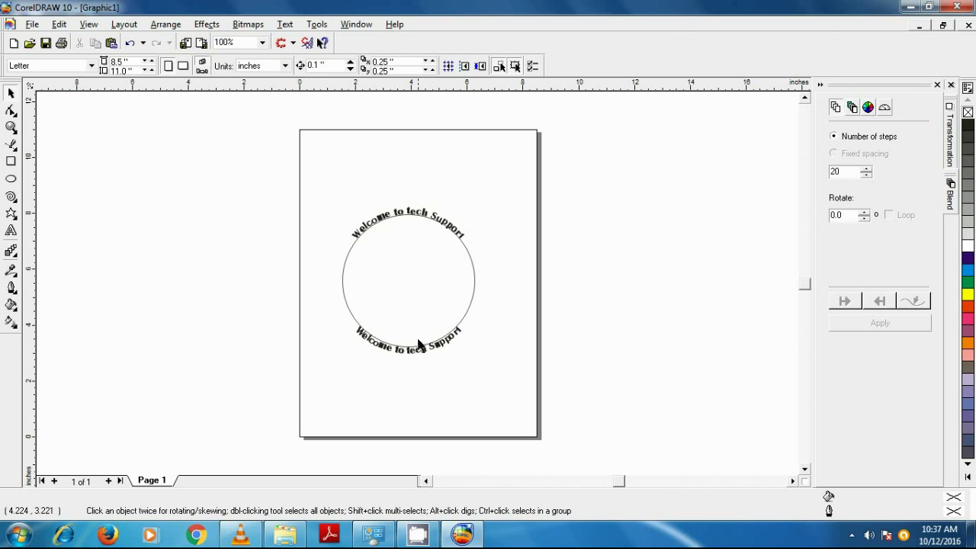
# Step: Scale the circle down to about 63%, roughly 2.995 inches wide
pyautogui.click(475, 286)
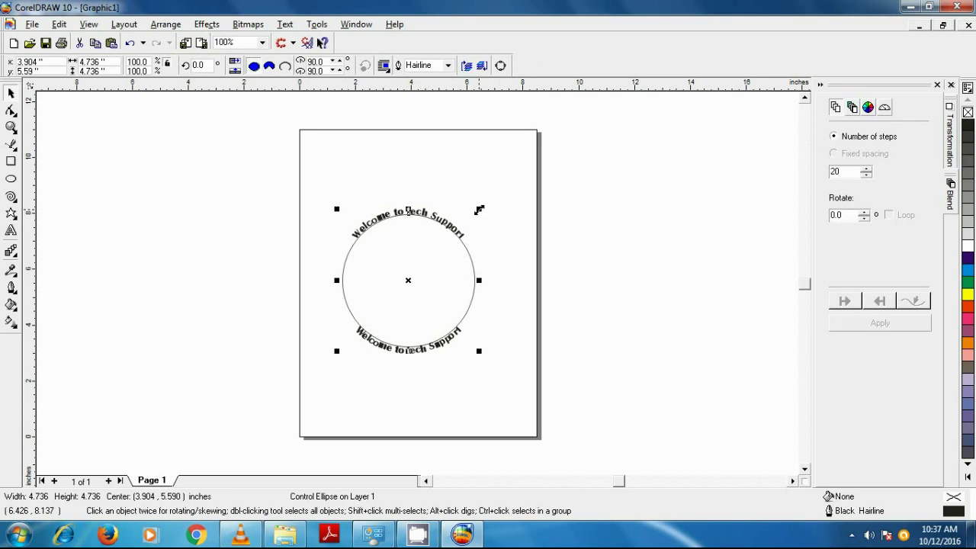
pyautogui.moveTo(479, 208); pyautogui.dragTo(458, 235)
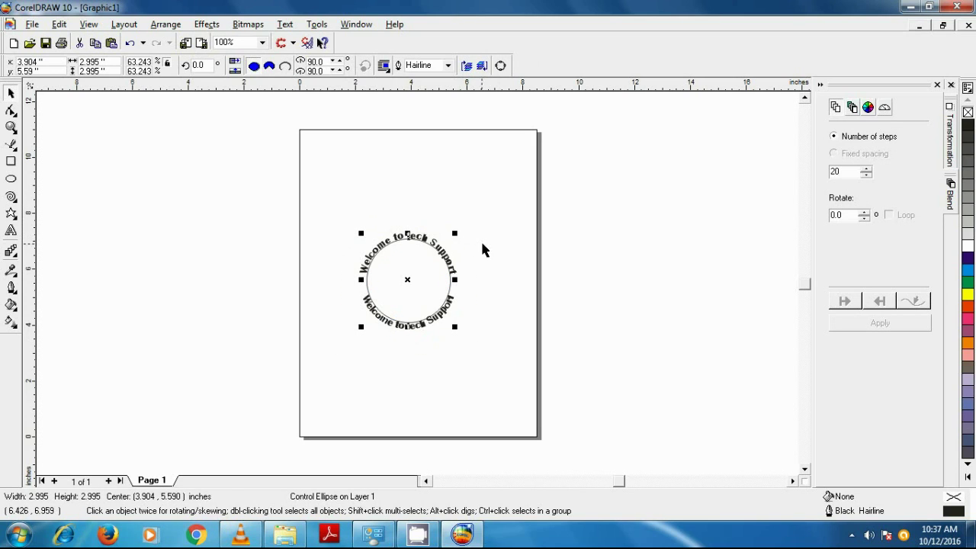
pyautogui.click(491, 254)
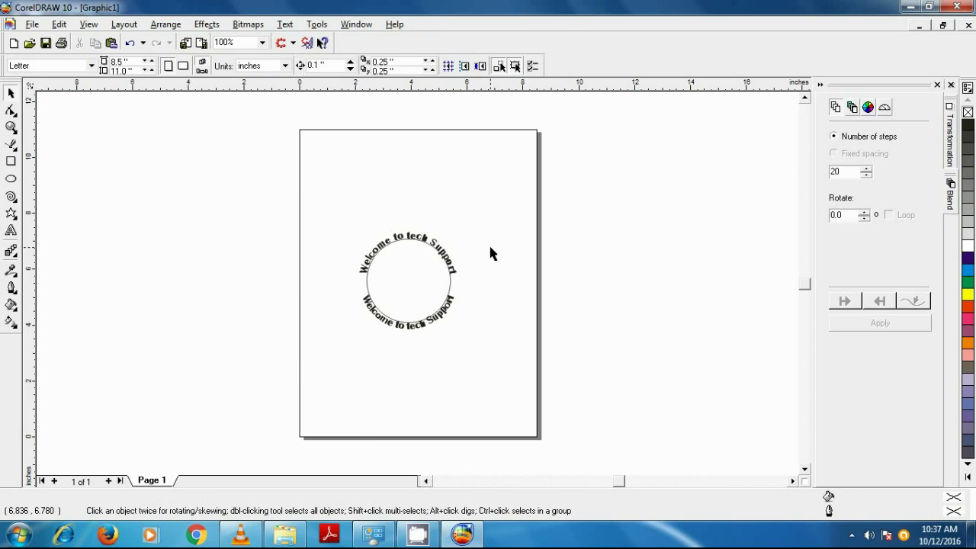